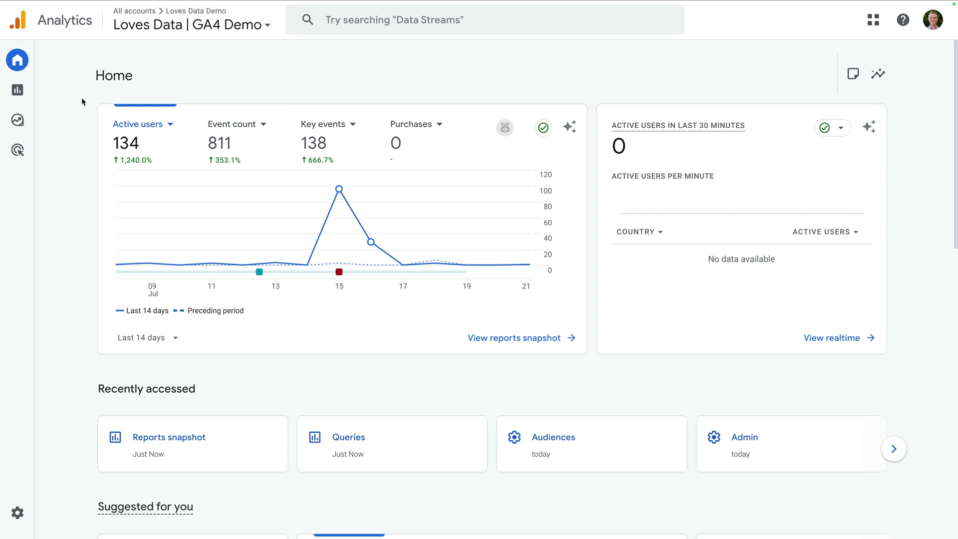
Open Reports and expand Life cycle > Acquisition to list Lead acquisition and the other acquisition reports
{"action": "mouse_move", "coordinate": [17, 93]}
{"action": "left_click", "coordinate": [47, 99]}
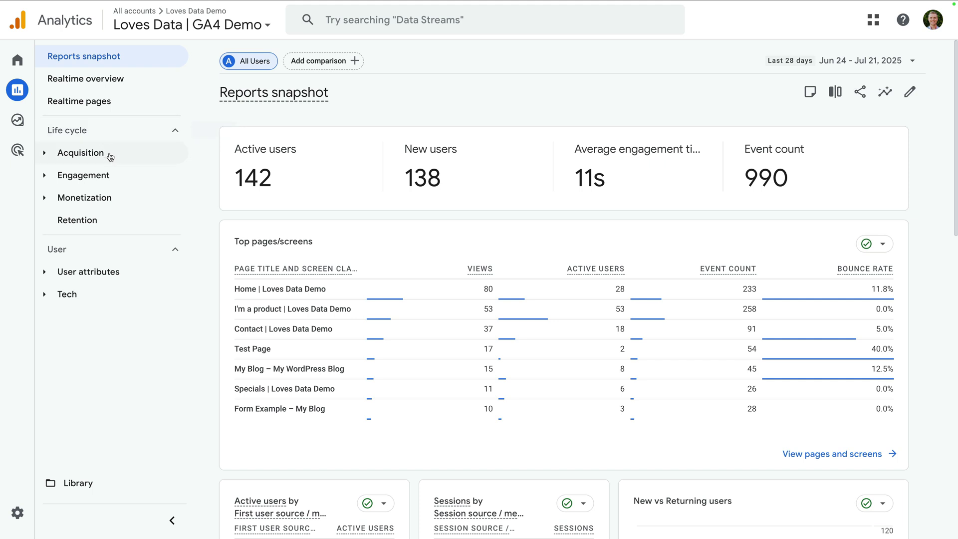
{"action": "left_click", "coordinate": [109, 155]}
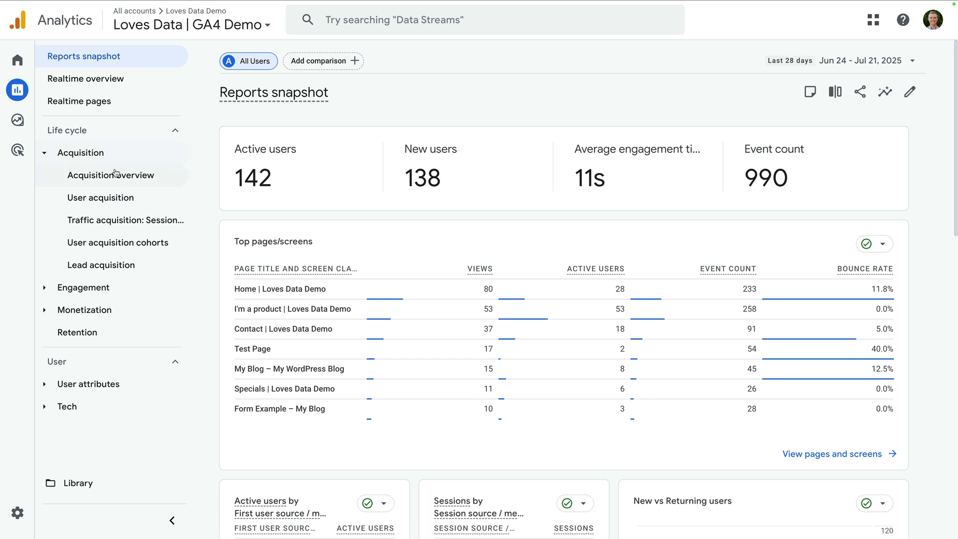
Open the Lead acquisition report and scroll to the chart showing 6 leads split between Direct and Referral
{"action": "left_click", "coordinate": [140, 270]}
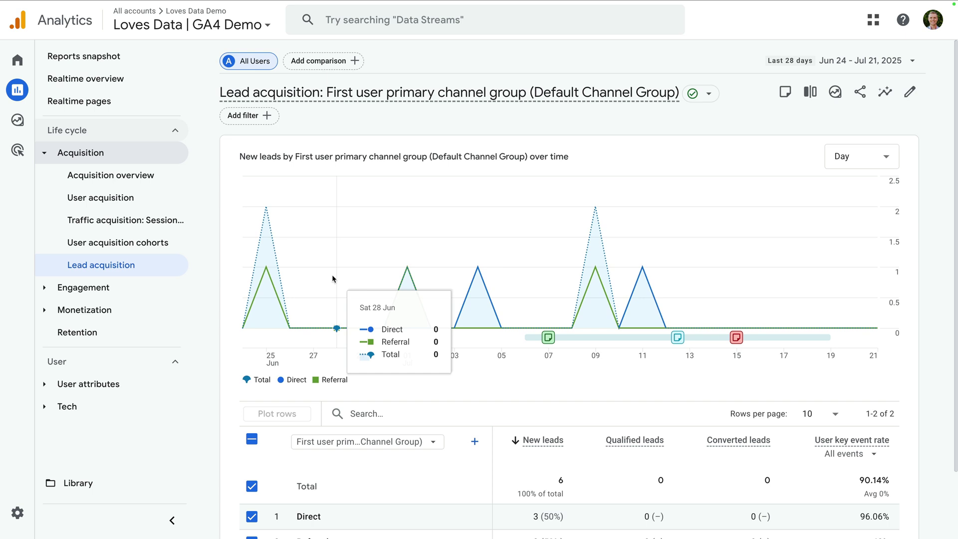
{"action": "scroll", "coordinate": [333, 277], "scroll_direction": "down", "scroll_amount": 3}
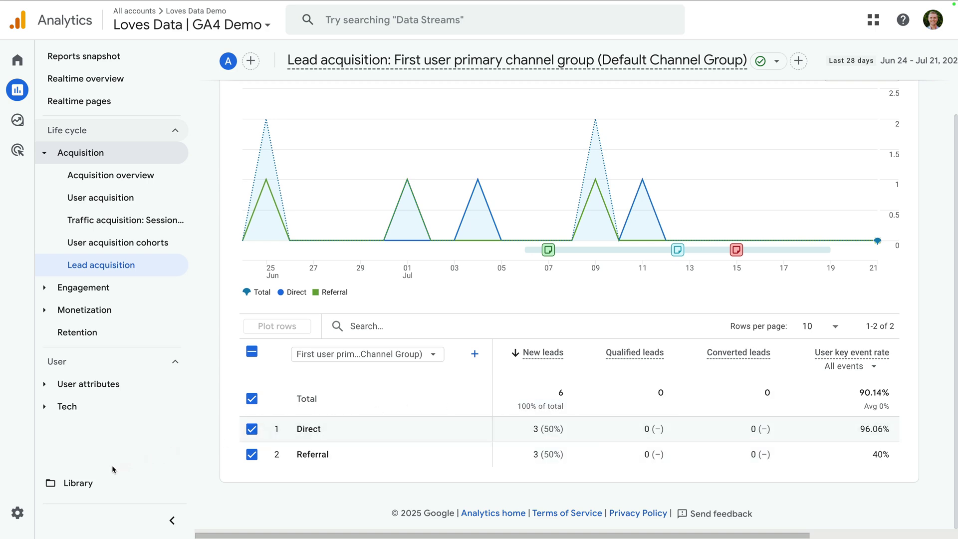
In the Library, start a new collection from the Business objectives template
{"action": "left_click", "coordinate": [96, 489]}
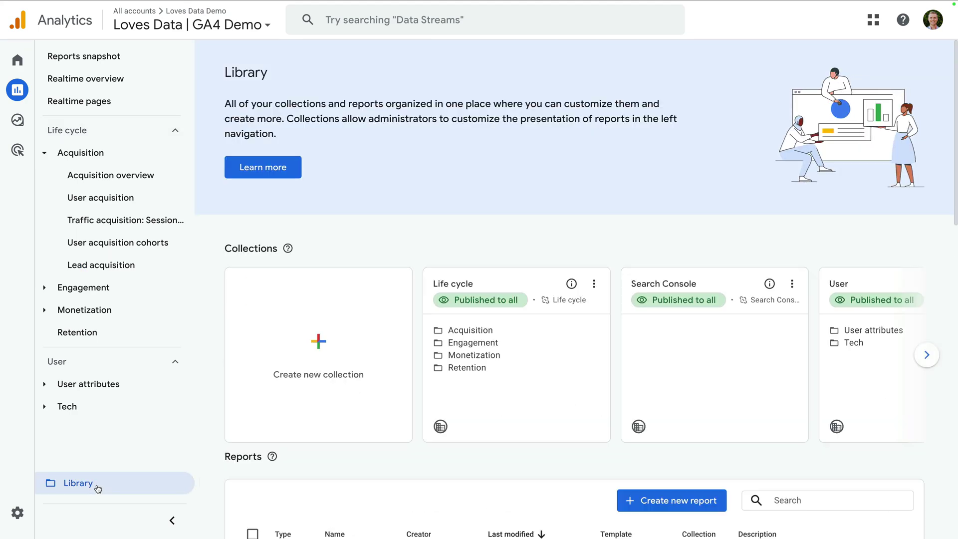
{"action": "left_click", "coordinate": [333, 363]}
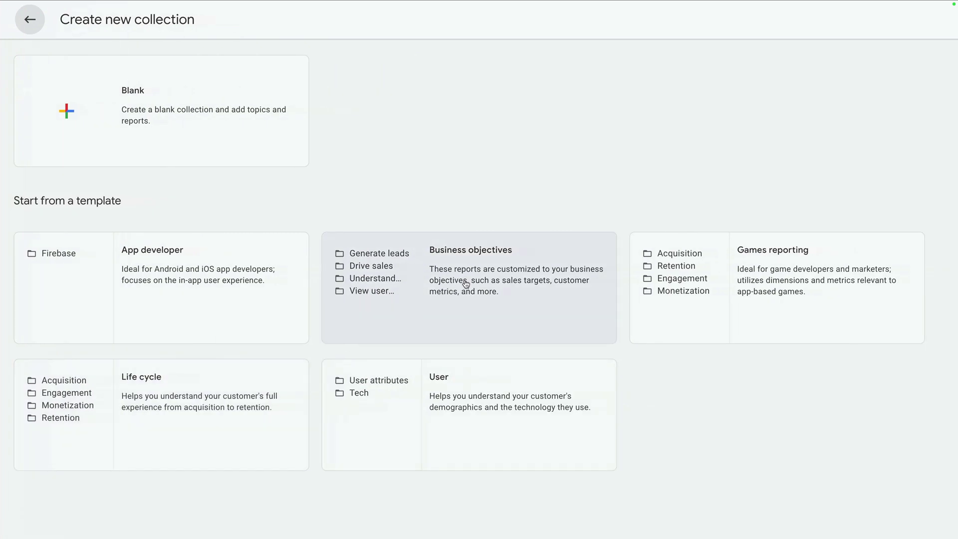
{"action": "left_click", "coordinate": [496, 272]}
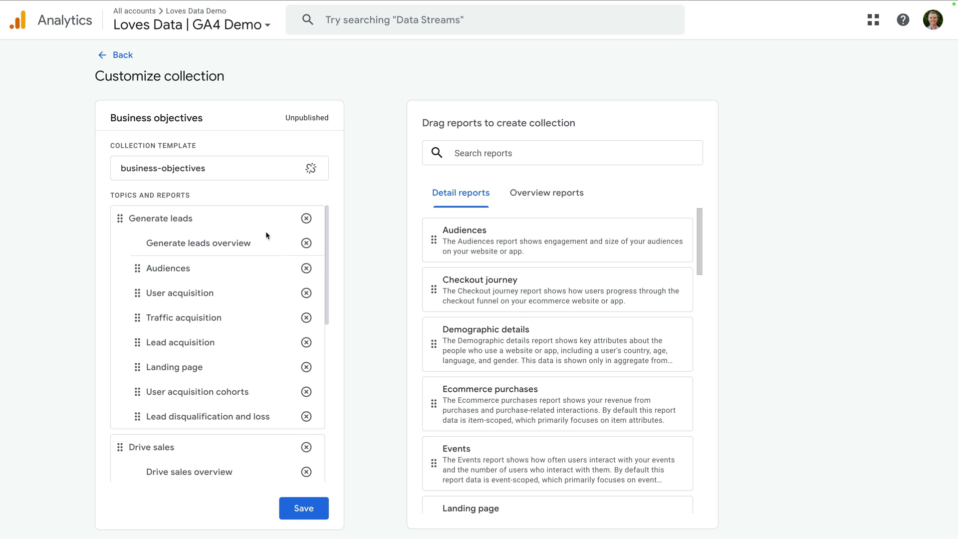
Remove the Drive sales, web/app traffic and engagement topics, save the collection, and return to the Library
{"action": "scroll", "coordinate": [277, 247], "scroll_direction": "down", "scroll_amount": 3}
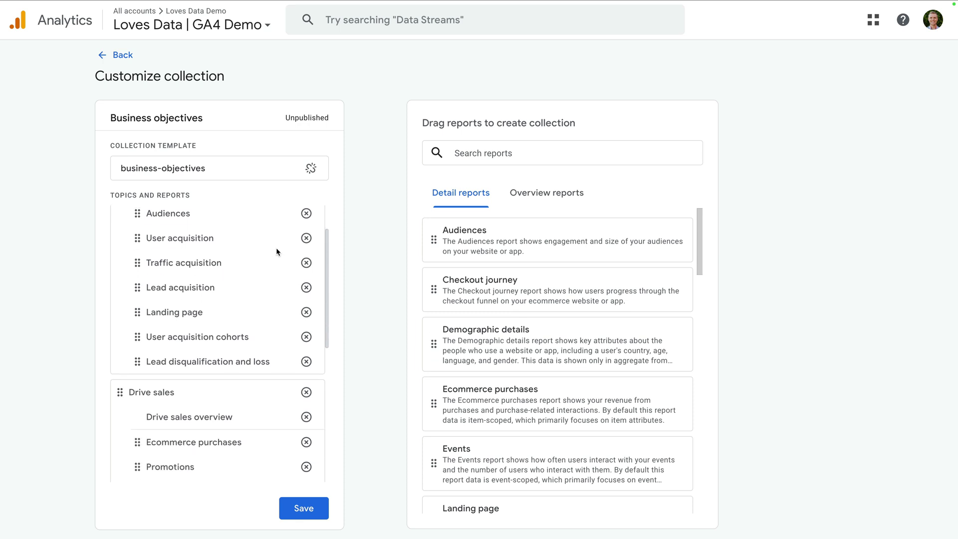
{"action": "scroll", "coordinate": [277, 247], "scroll_direction": "down", "scroll_amount": 1}
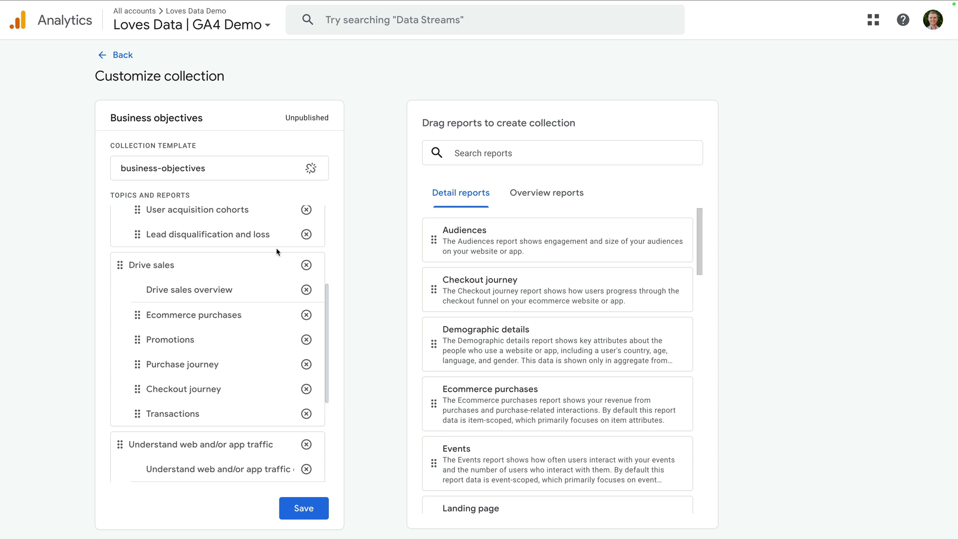
{"action": "left_click", "coordinate": [307, 265]}
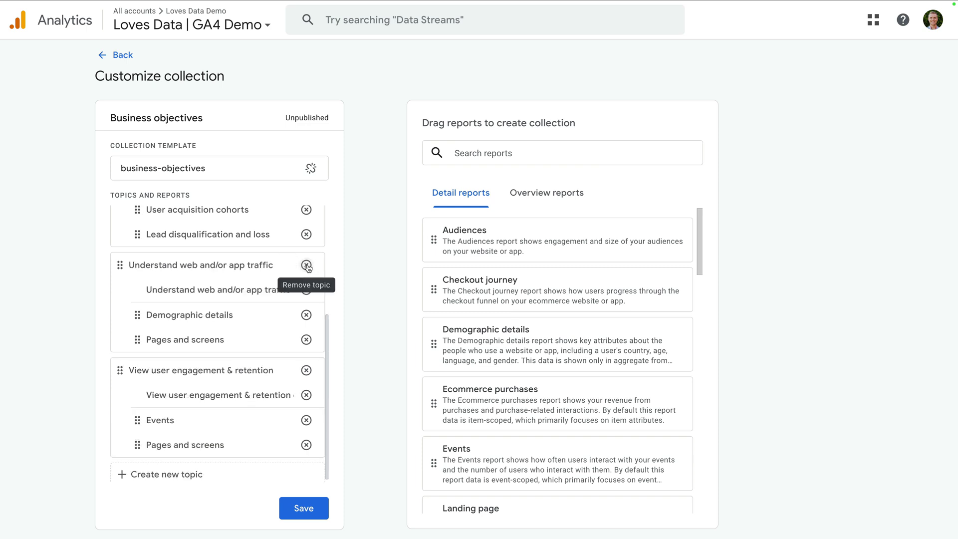
{"action": "left_click", "coordinate": [307, 265]}
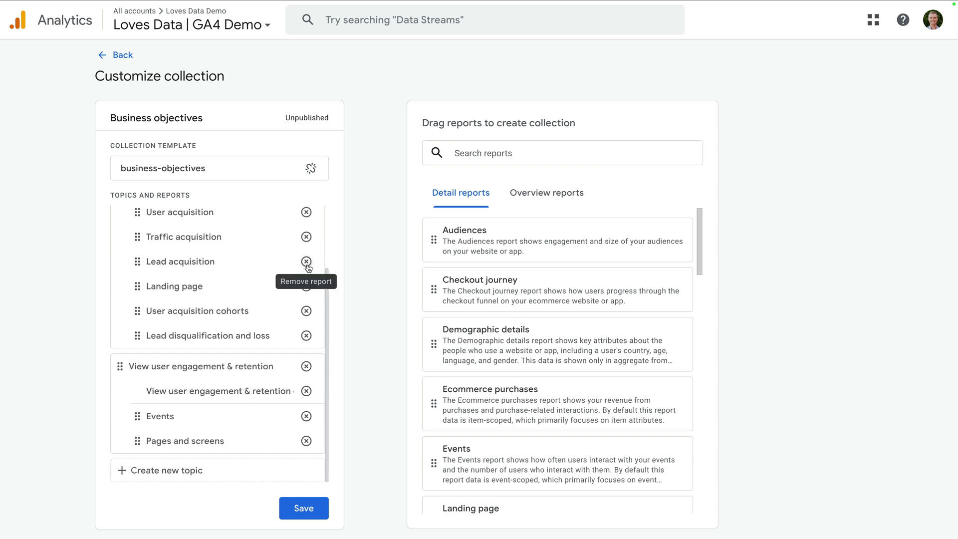
{"action": "left_click", "coordinate": [306, 367]}
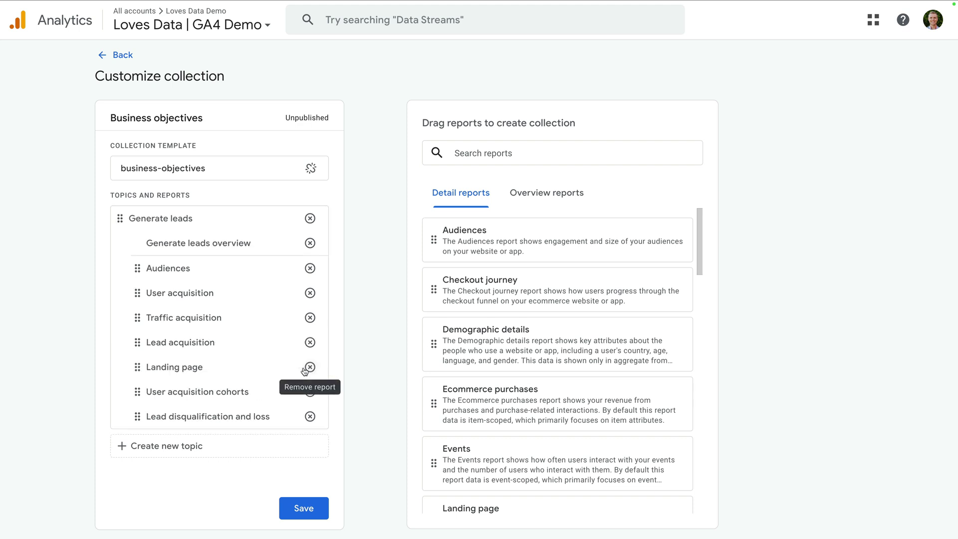
{"action": "left_click", "coordinate": [300, 508]}
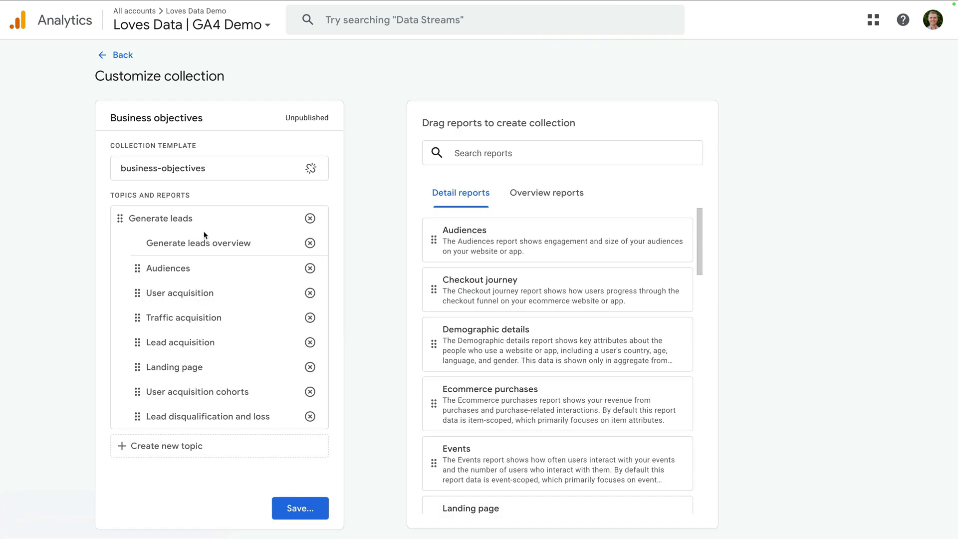
{"action": "left_click", "coordinate": [125, 56]}
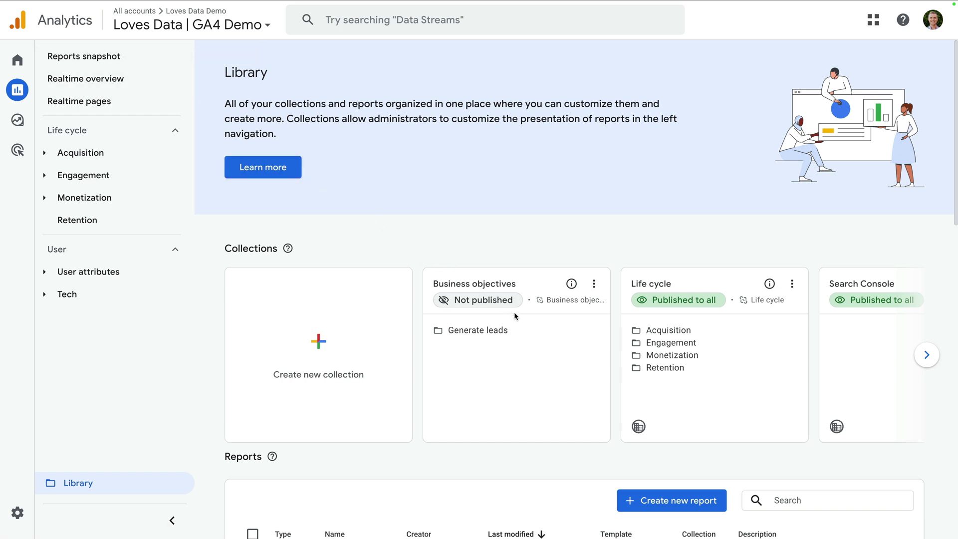
{"action": "left_click", "coordinate": [593, 284]}
{"action": "left_click", "coordinate": [613, 316]}
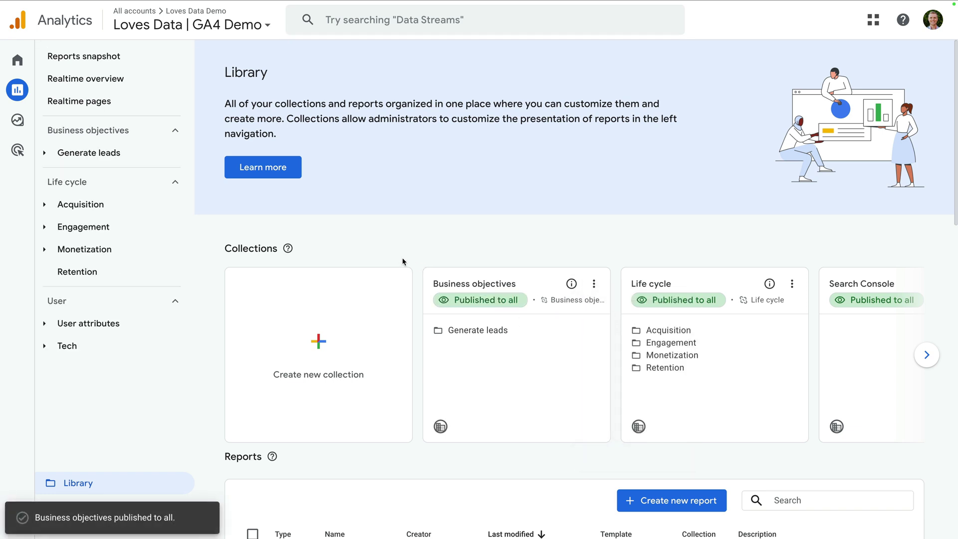
{"action": "left_click", "coordinate": [155, 159]}
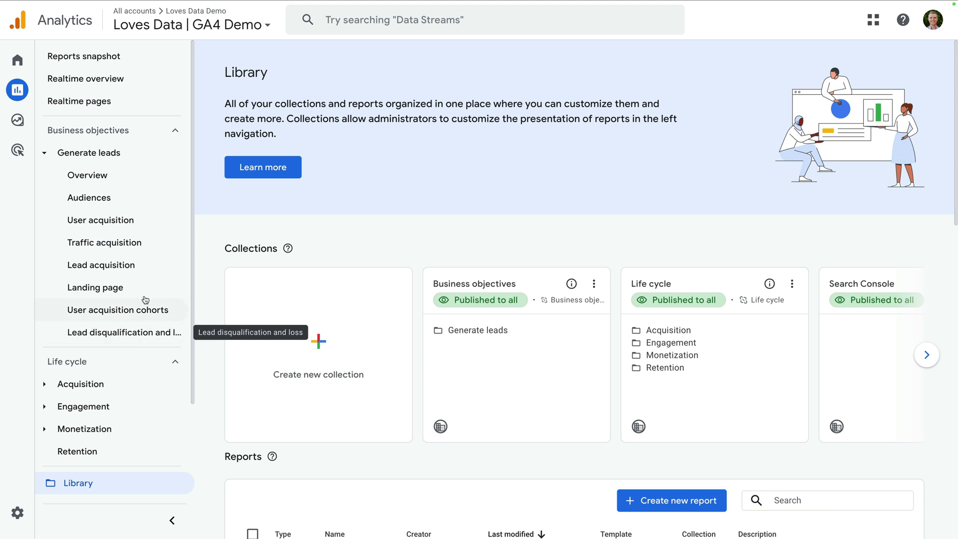
{"action": "left_click", "coordinate": [146, 270]}
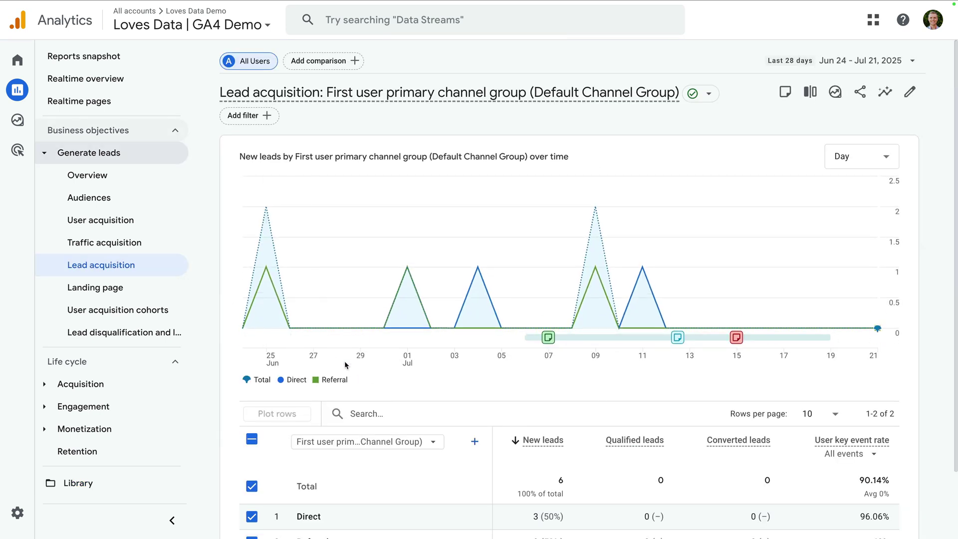
{"action": "scroll", "coordinate": [345, 361], "scroll_direction": "down", "scroll_amount": 2}
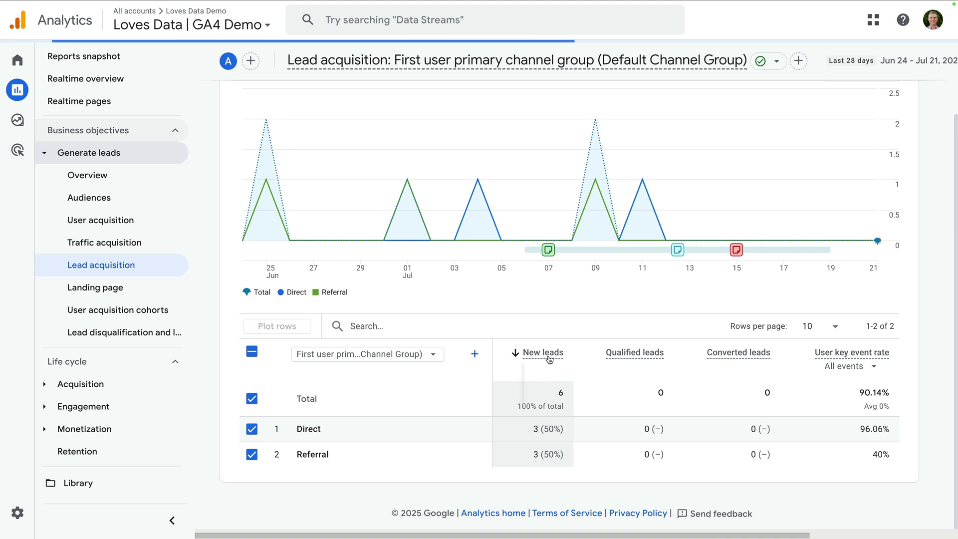
{"action": "mouse_move", "coordinate": [550, 359]}
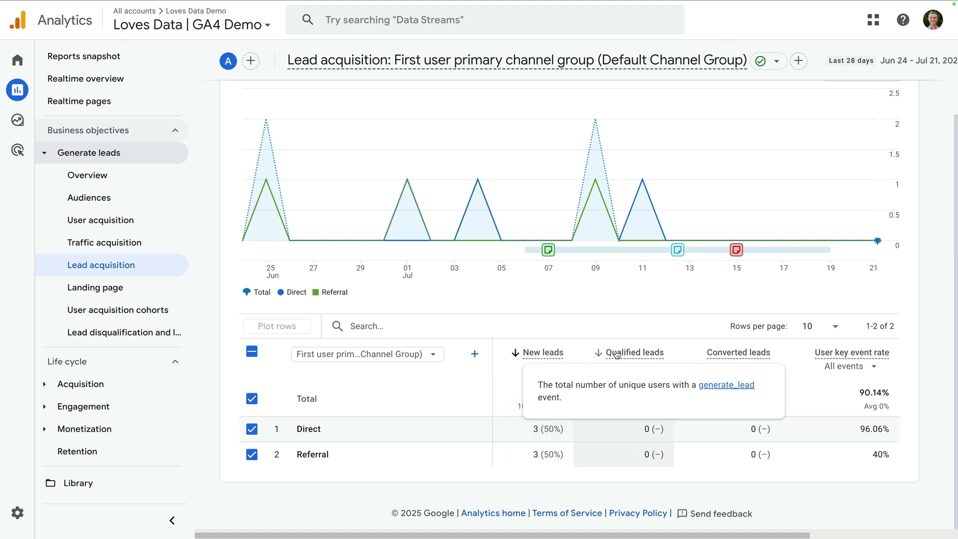
{"action": "mouse_move", "coordinate": [639, 359]}
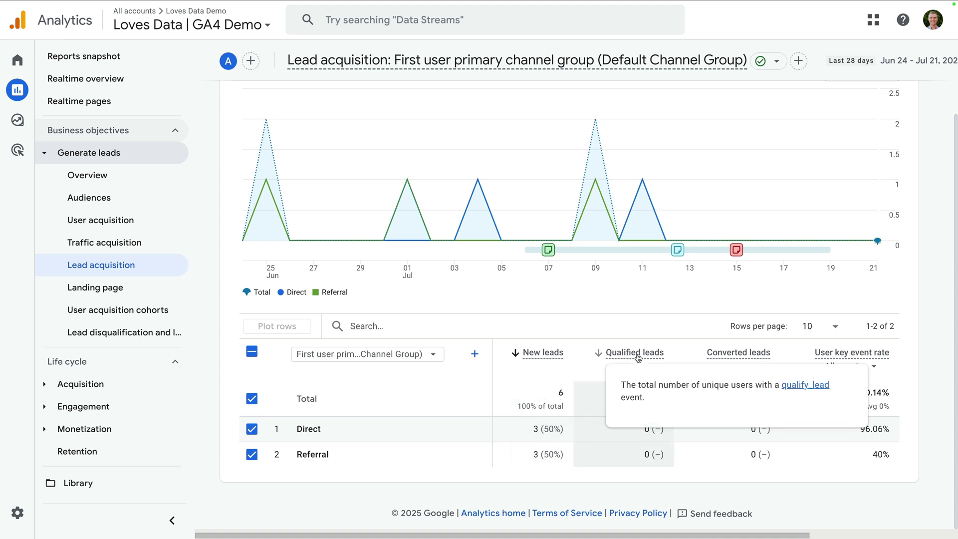
{"action": "left_click", "coordinate": [741, 356]}
{"action": "mouse_move", "coordinate": [740, 356]}
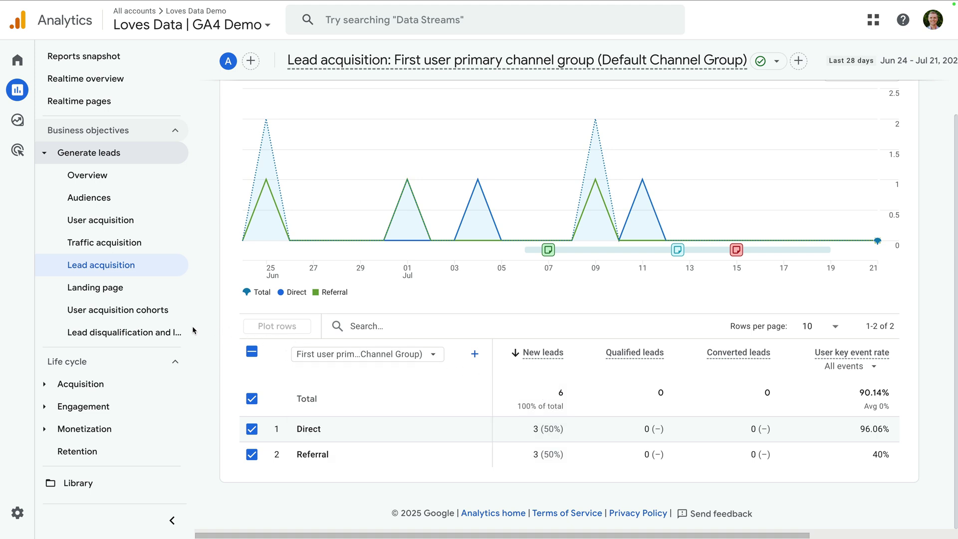
Open the Lead disqualification and loss report by Lost lead reason and check its other dimension options
{"action": "left_click", "coordinate": [166, 334]}
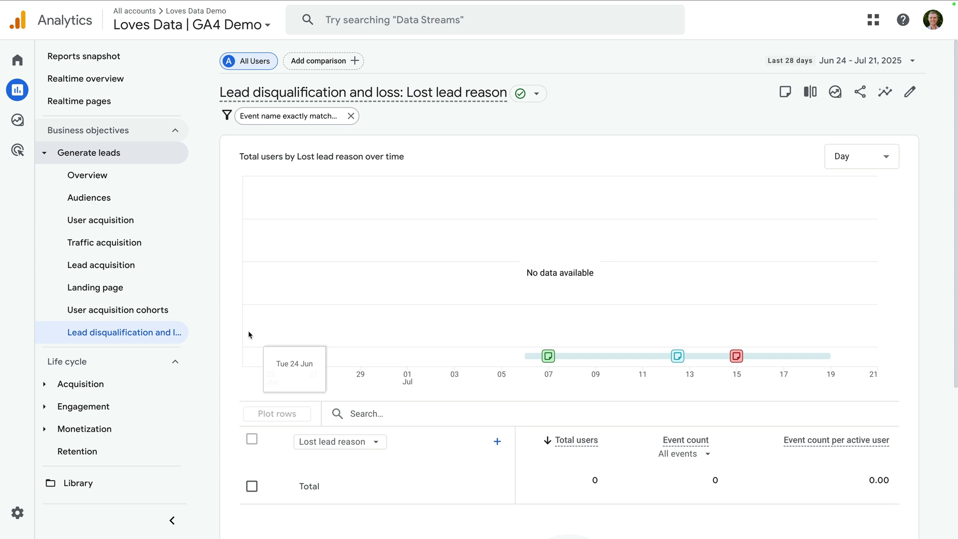
{"action": "scroll", "coordinate": [248, 335], "scroll_direction": "down", "scroll_amount": 2}
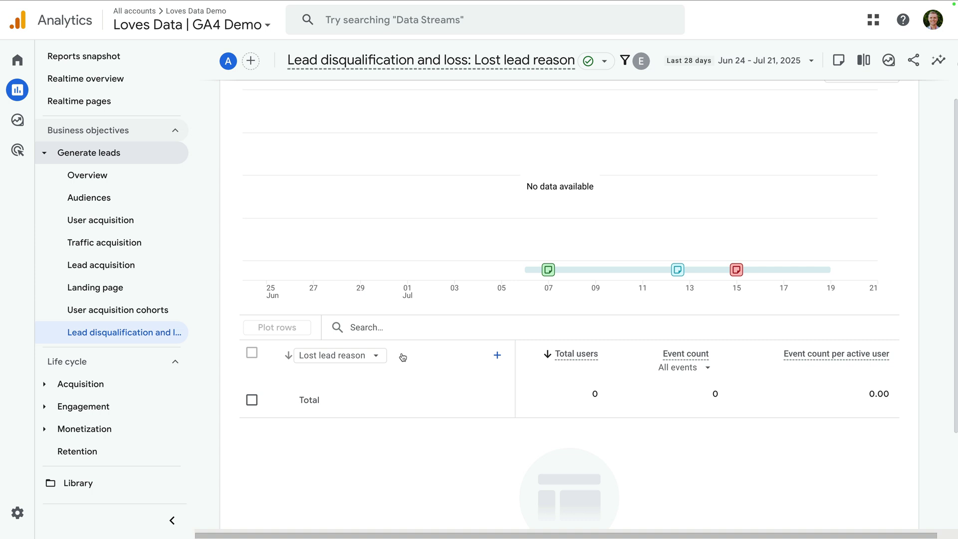
{"action": "left_click", "coordinate": [374, 356]}
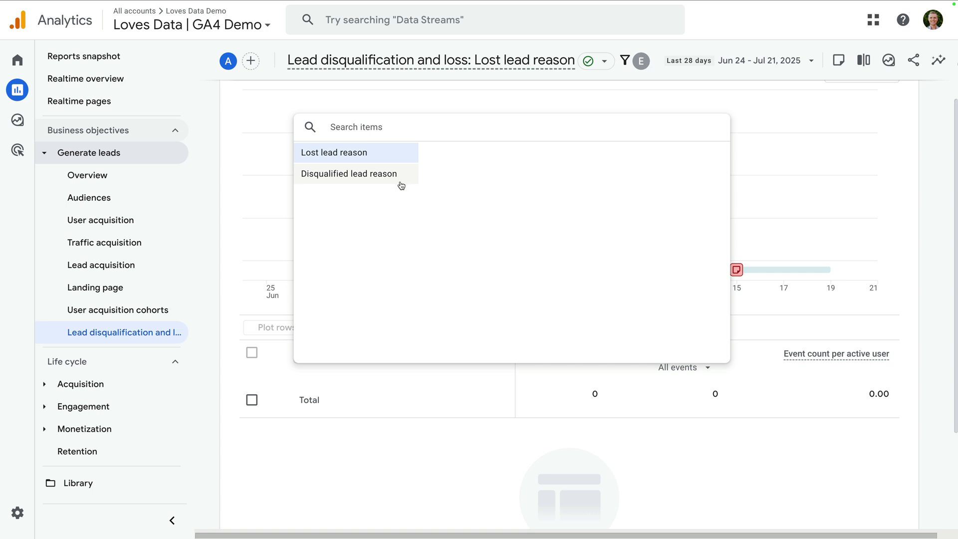
{"action": "left_click", "coordinate": [273, 363]}
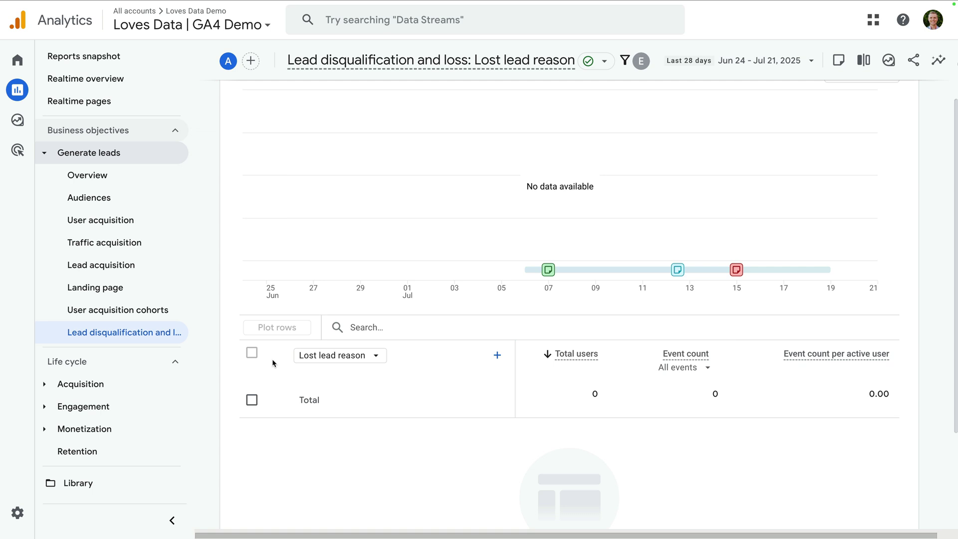
Go to Admin > Data display > Audiences and start a new audience
{"action": "left_click", "coordinate": [26, 513]}
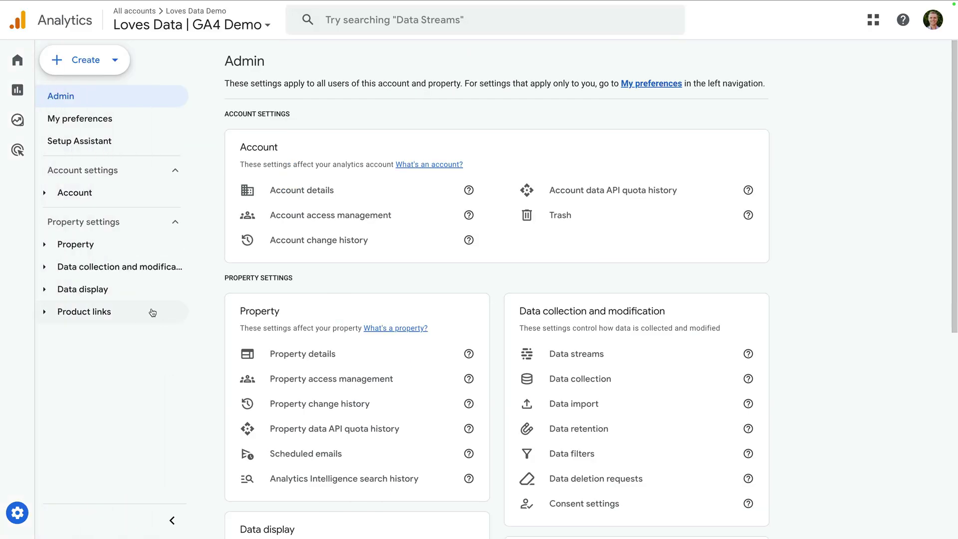
{"action": "left_click", "coordinate": [139, 298]}
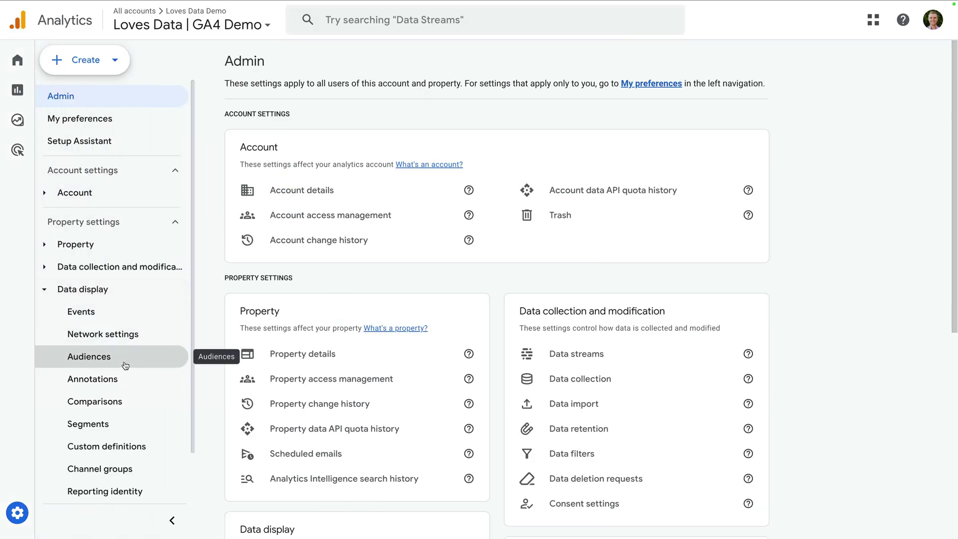
{"action": "left_click", "coordinate": [125, 366]}
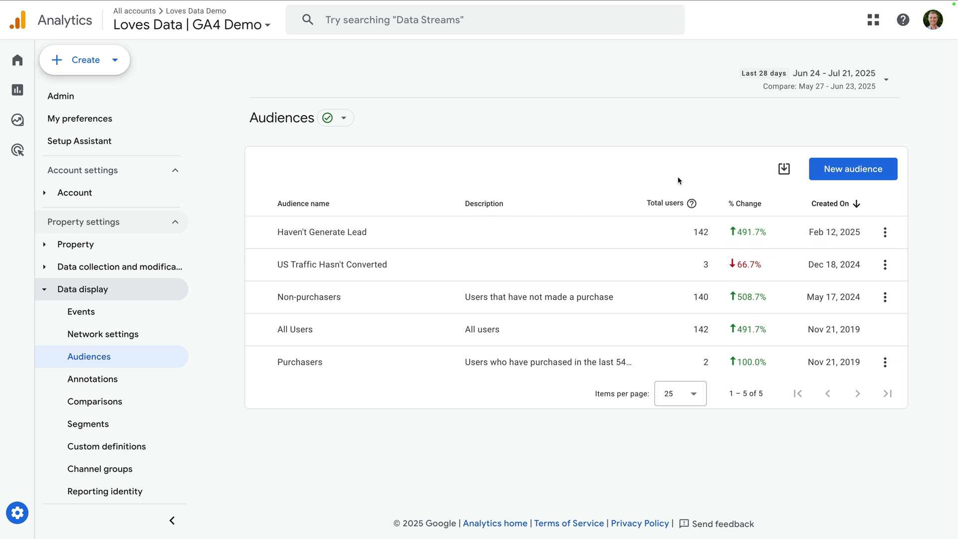
{"action": "left_click", "coordinate": [843, 178]}
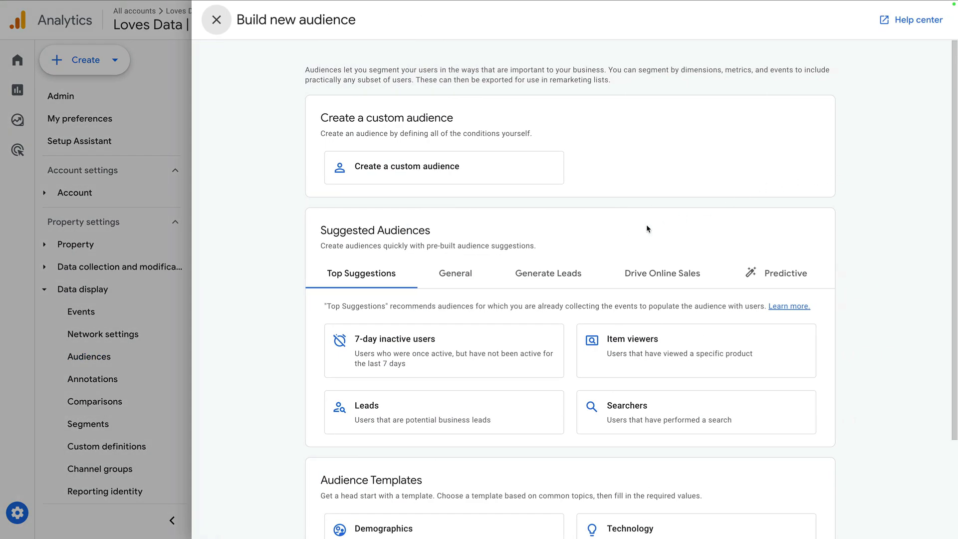
Show the Generate Leads suggested audiences, such as New leads, Qualified leads and Converted leads
{"action": "left_click", "coordinate": [550, 282]}
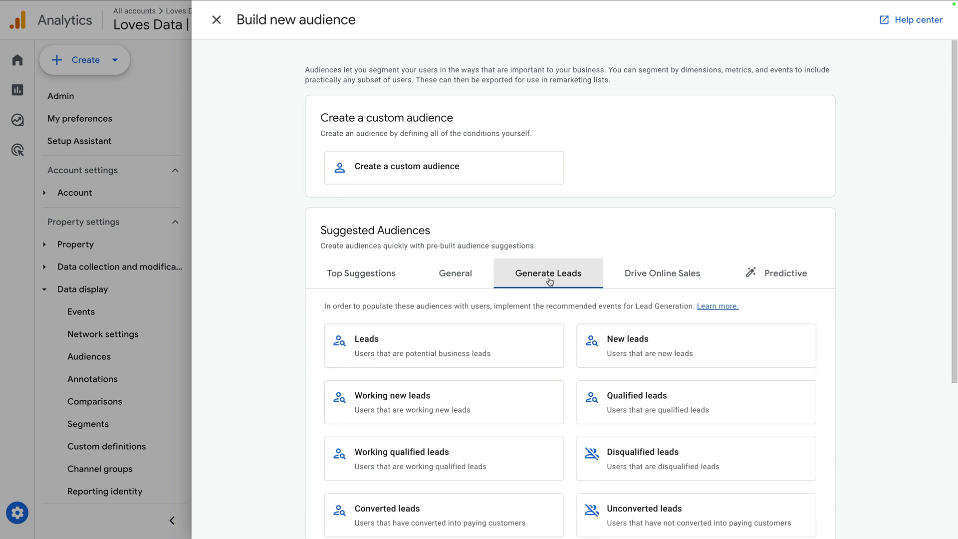
{"action": "scroll", "coordinate": [550, 282], "scroll_direction": "down", "scroll_amount": 2}
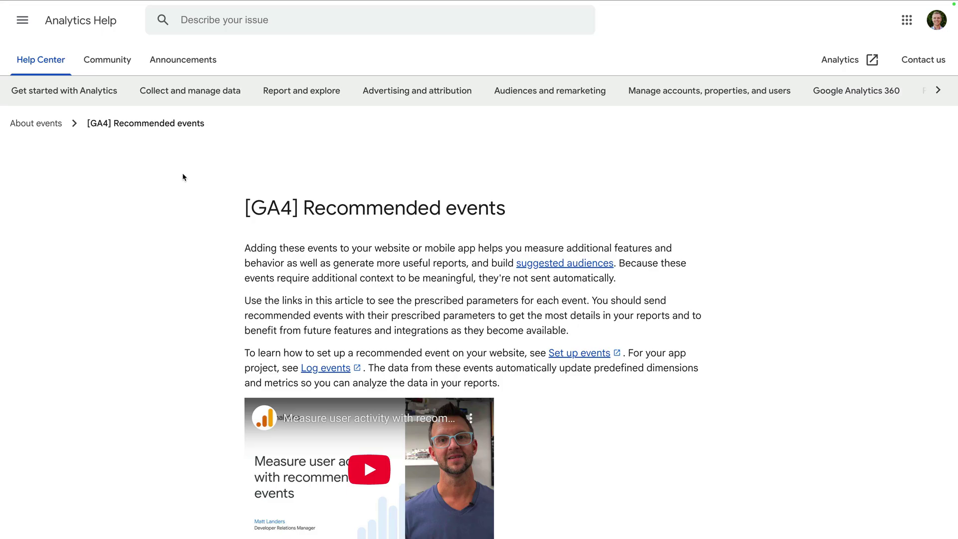
Scroll the Recommended events article down to the For lead generation table, from generate_lead to close_unconvert_lead
{"action": "scroll", "coordinate": [183, 177], "scroll_direction": "down", "scroll_amount": 8}
{"action": "scroll", "coordinate": [183, 177], "scroll_direction": "down", "scroll_amount": 11}
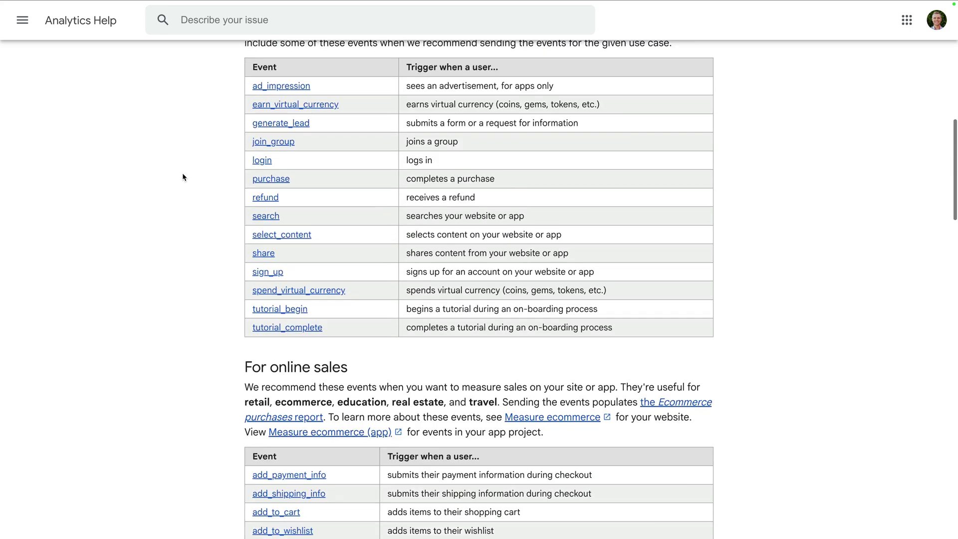
{"action": "scroll", "coordinate": [183, 177], "scroll_direction": "down", "scroll_amount": 7}
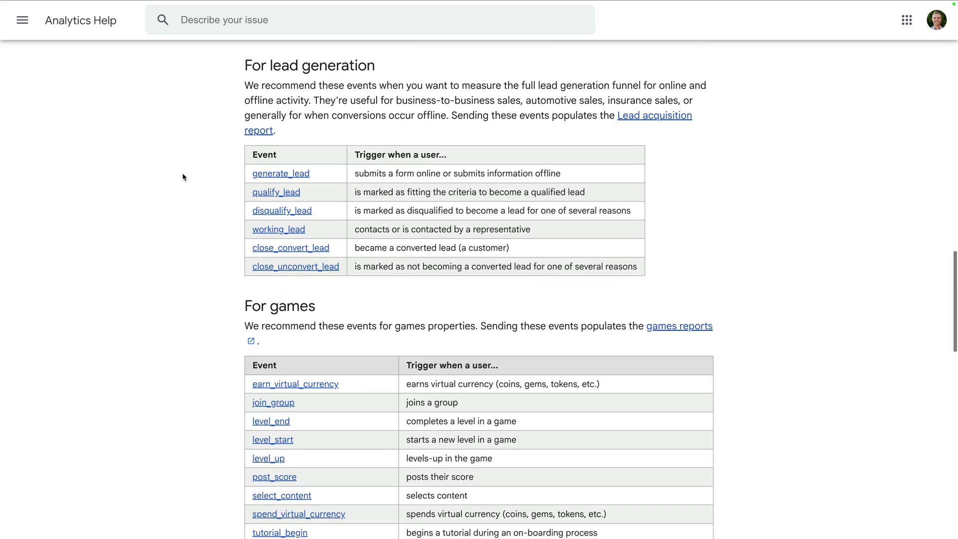